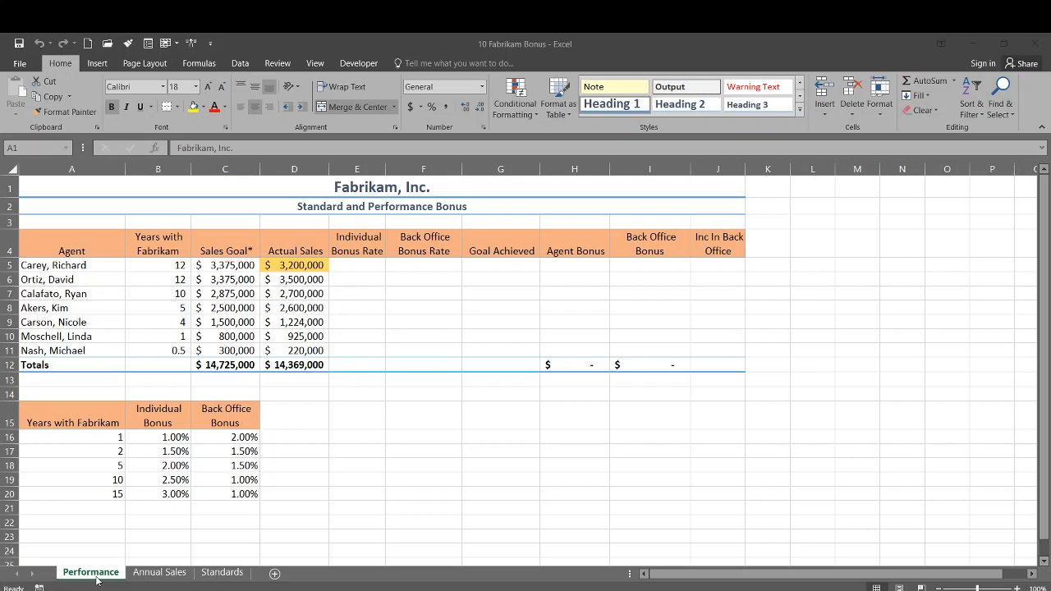
Step: Define the range A15:C20 on the Performance sheet as a workbook-scoped name called Bonus
left_click(76, 416)
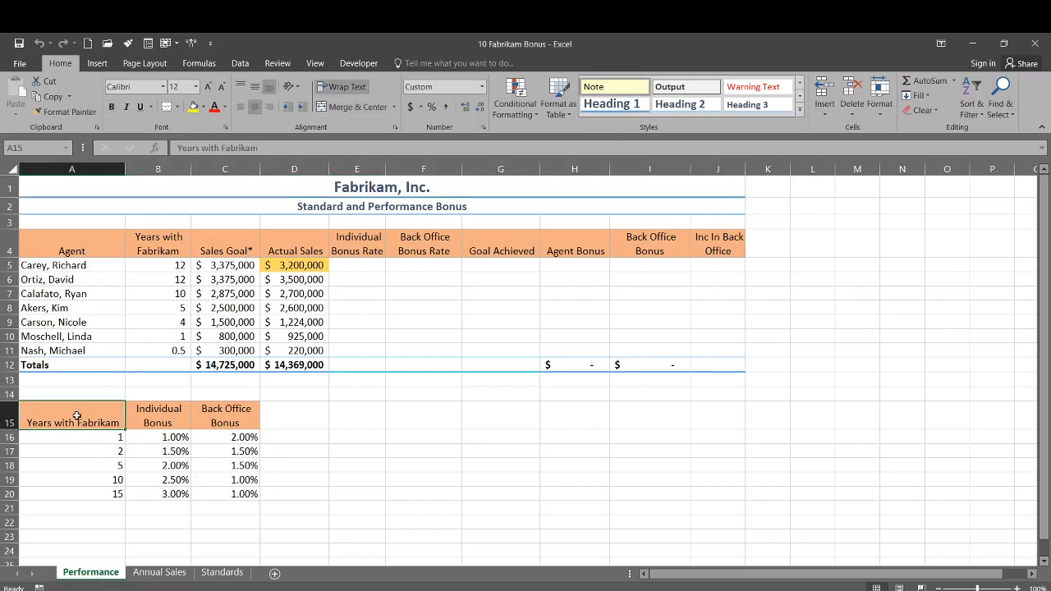
left_click_drag(76, 416, 215, 494)
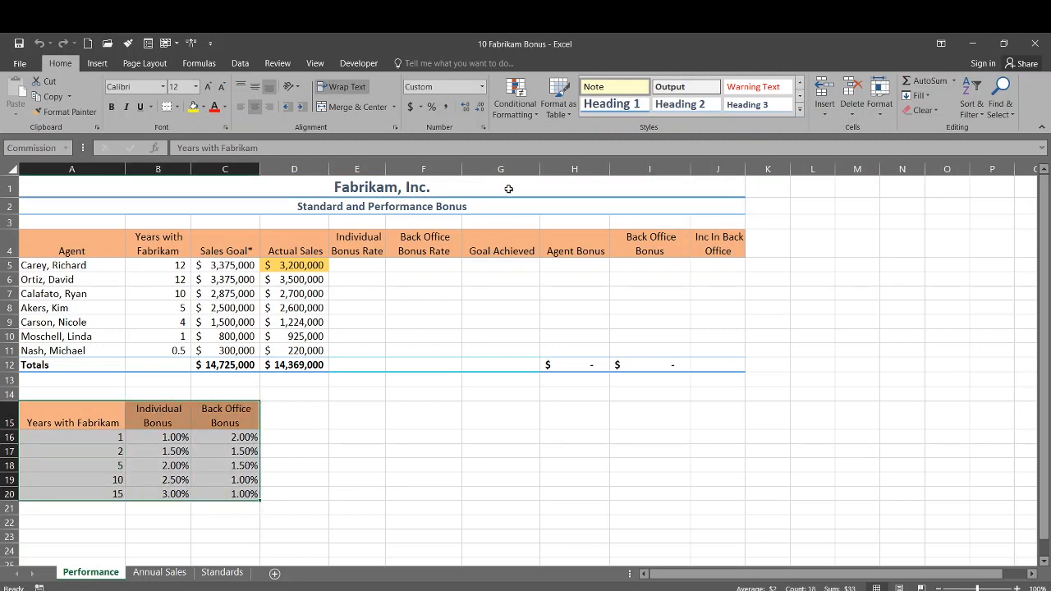
left_click(199, 63)
left_click(419, 81)
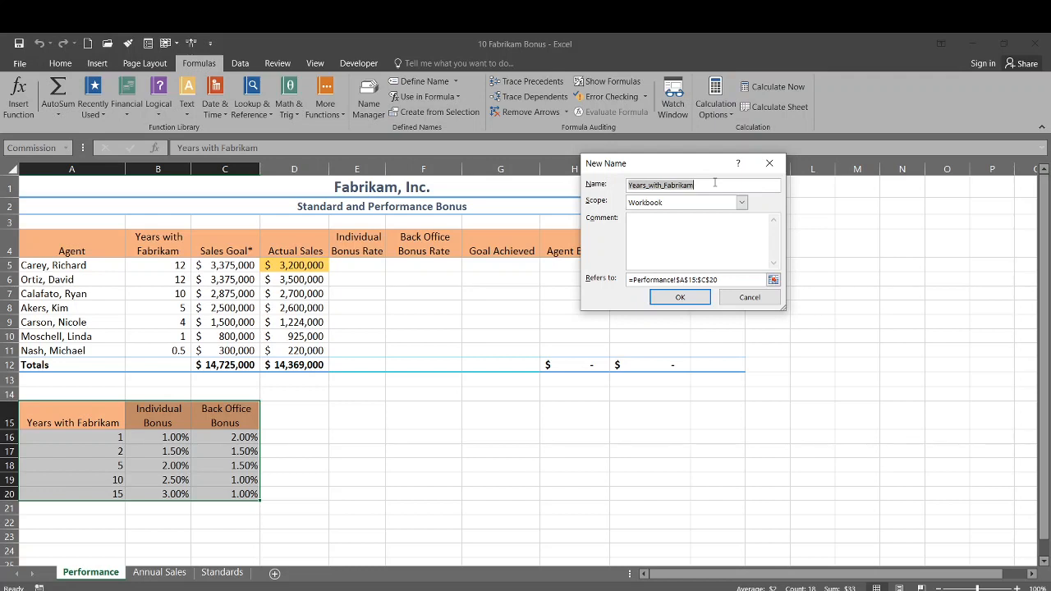
type("Bonus")
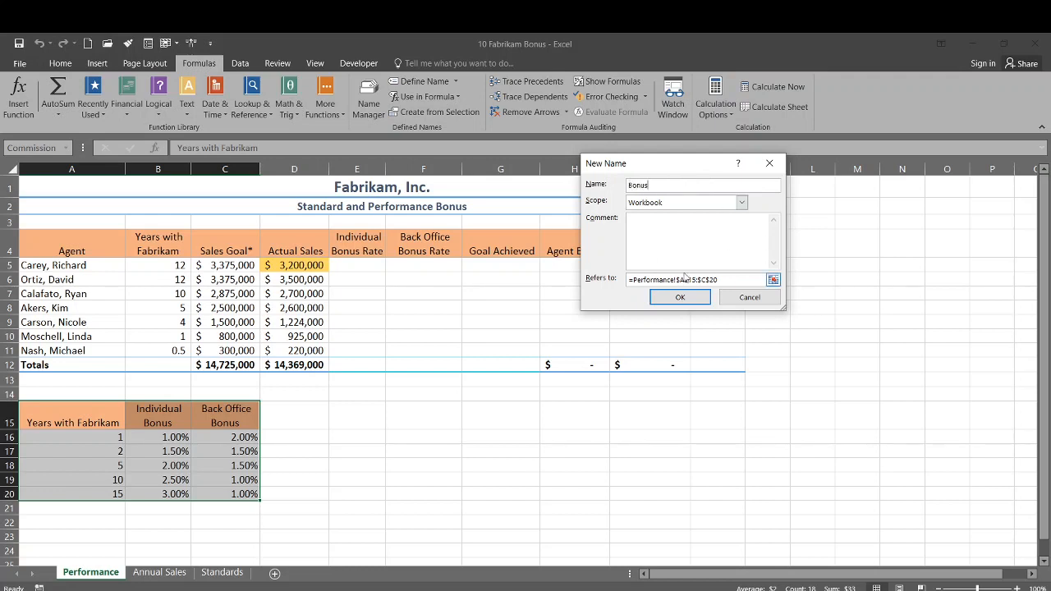
left_click(678, 297)
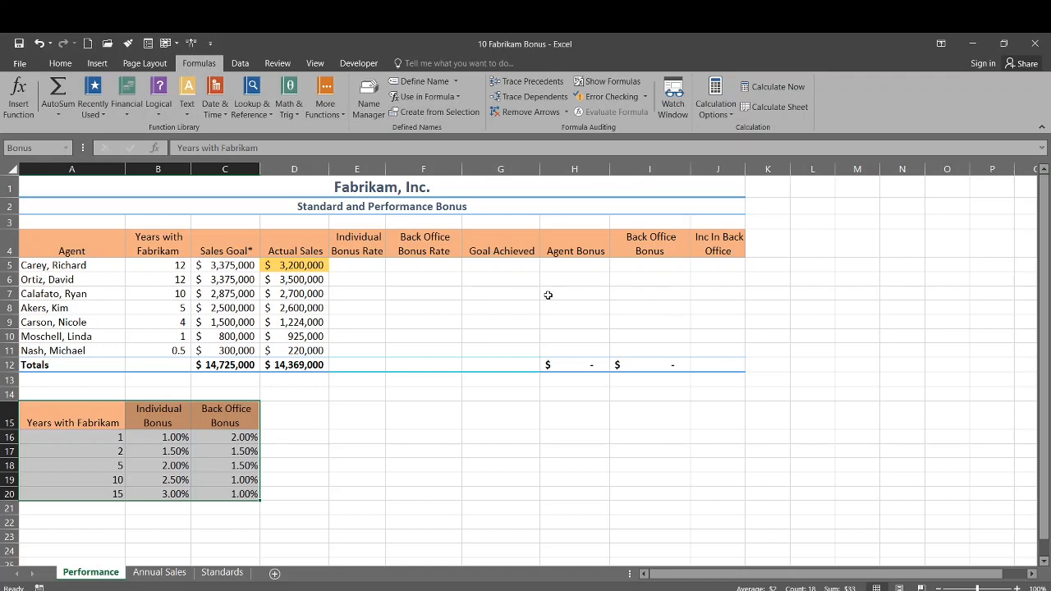
Step: Insert a VLOOKUP function in E5 with B5 as the lookup value and the named range Bonus as the table array
left_click(361, 265)
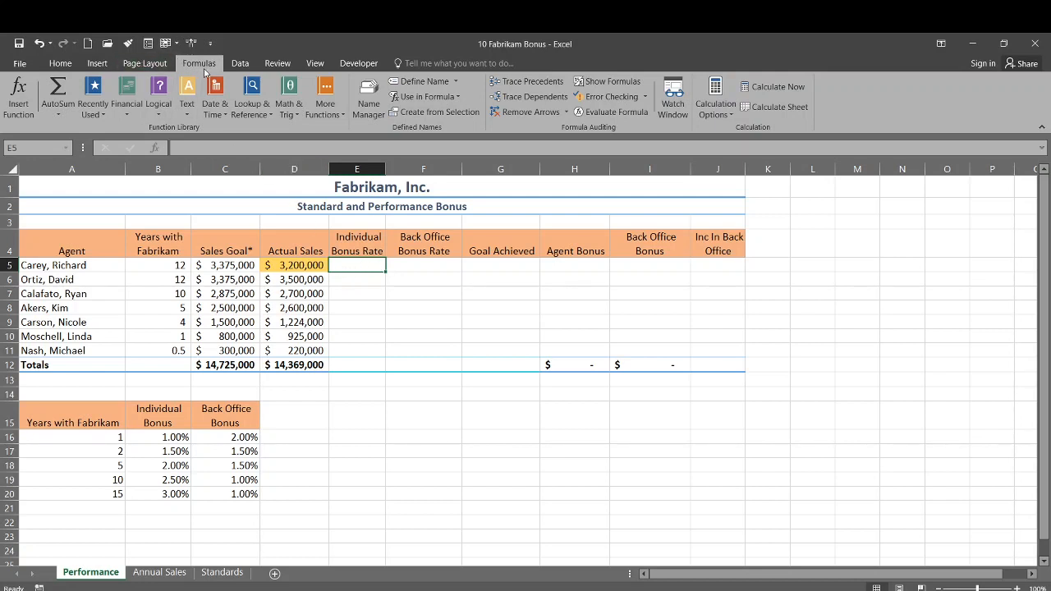
left_click(259, 109)
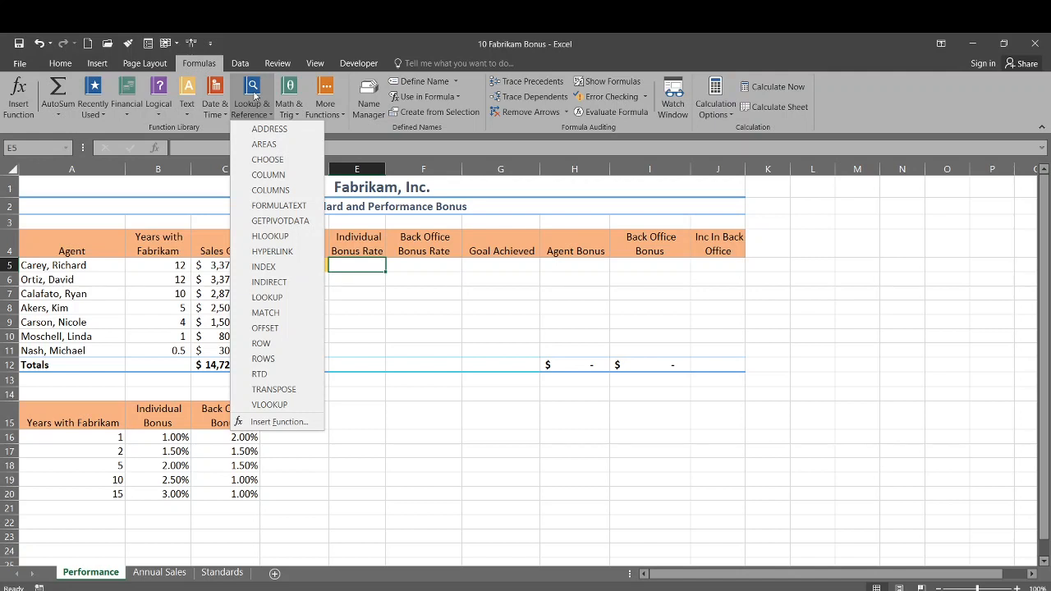
left_click(296, 406)
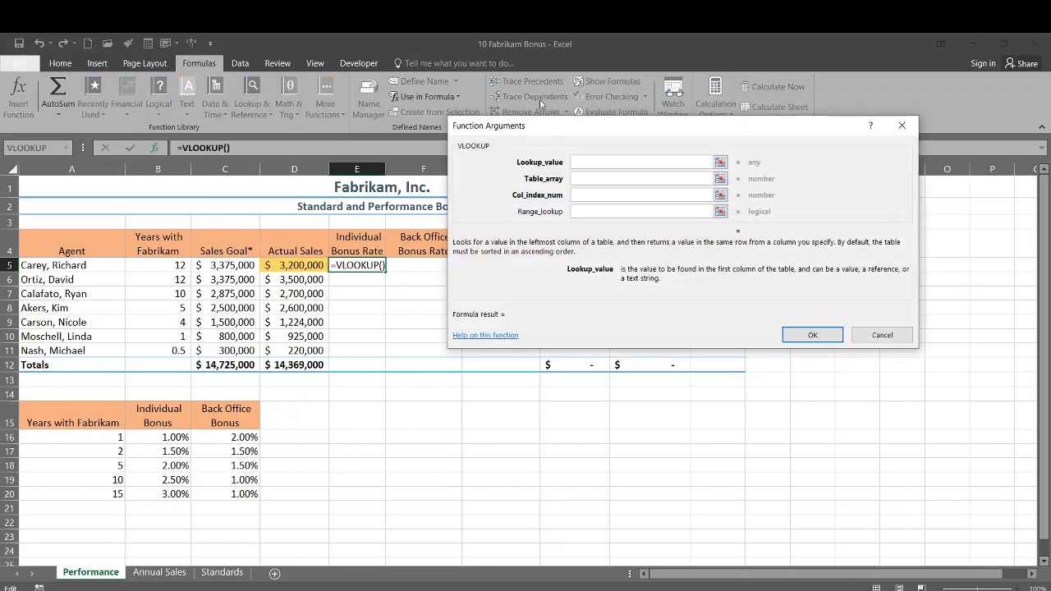
left_click_drag(624, 132, 396, 186)
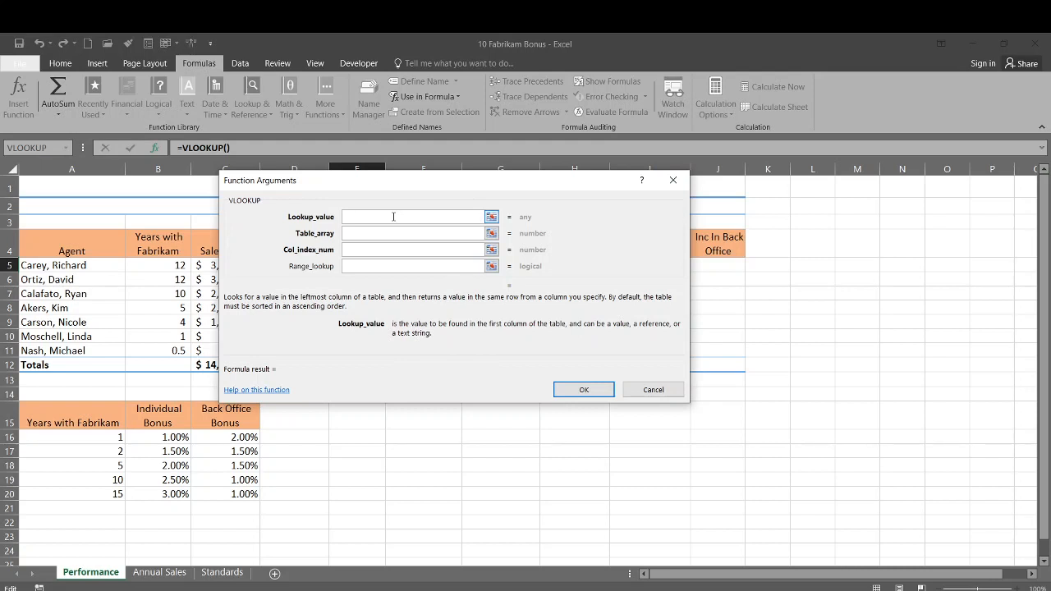
left_click(157, 268)
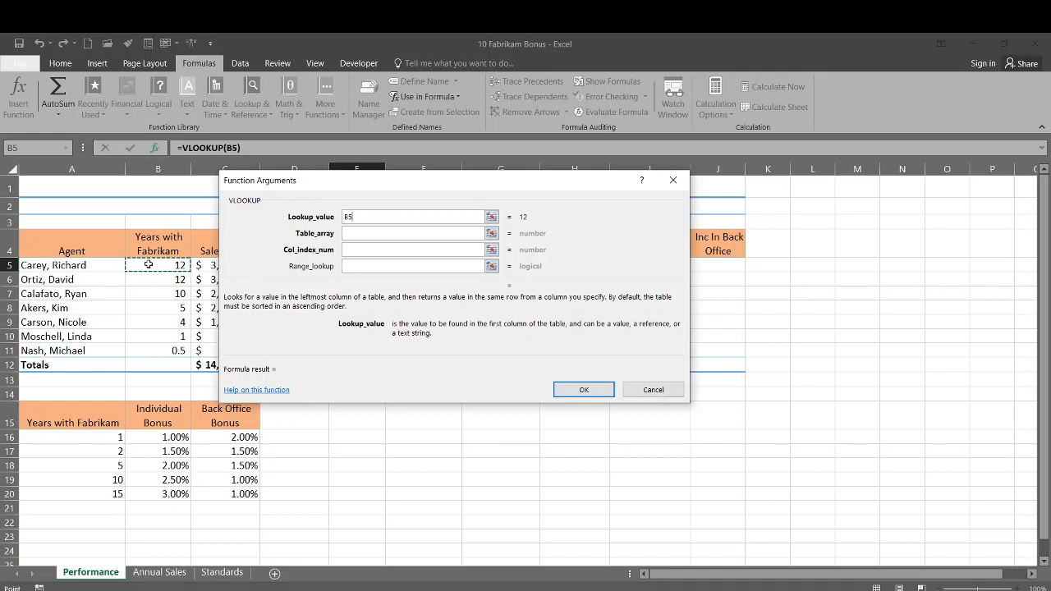
left_click(367, 233)
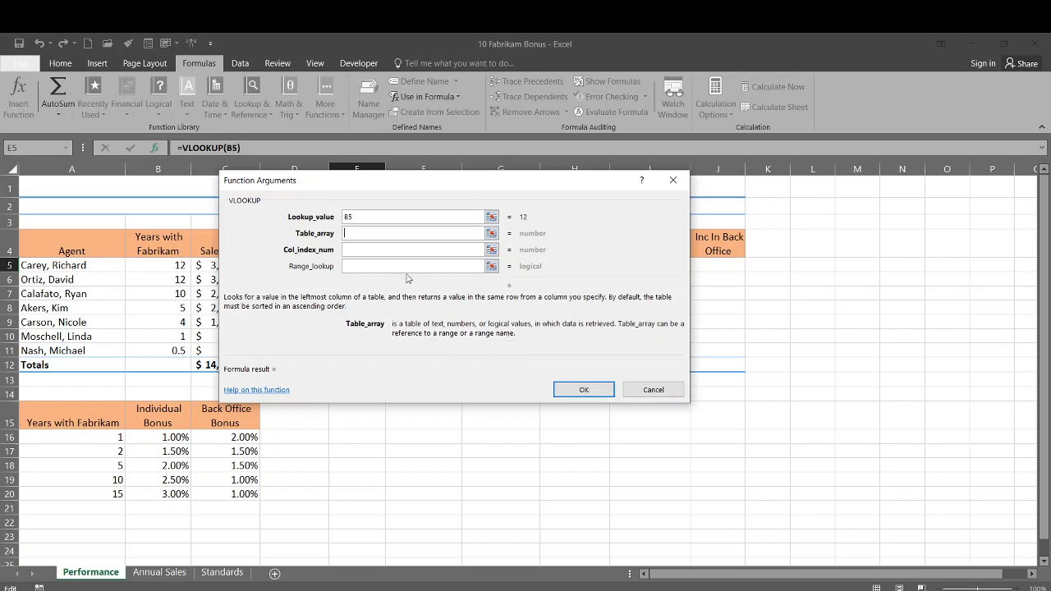
left_click(428, 100)
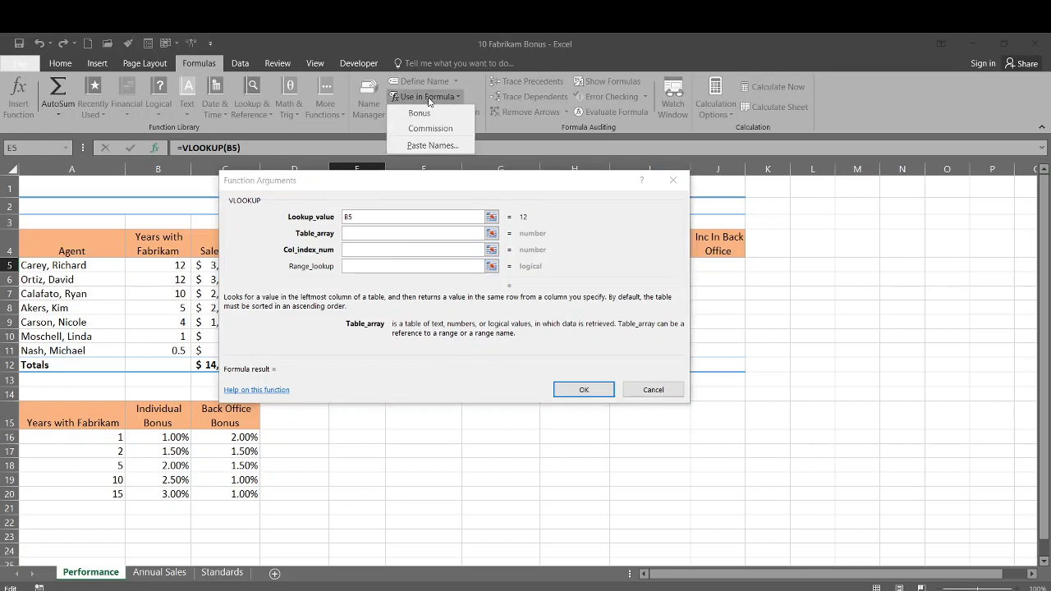
left_click(429, 111)
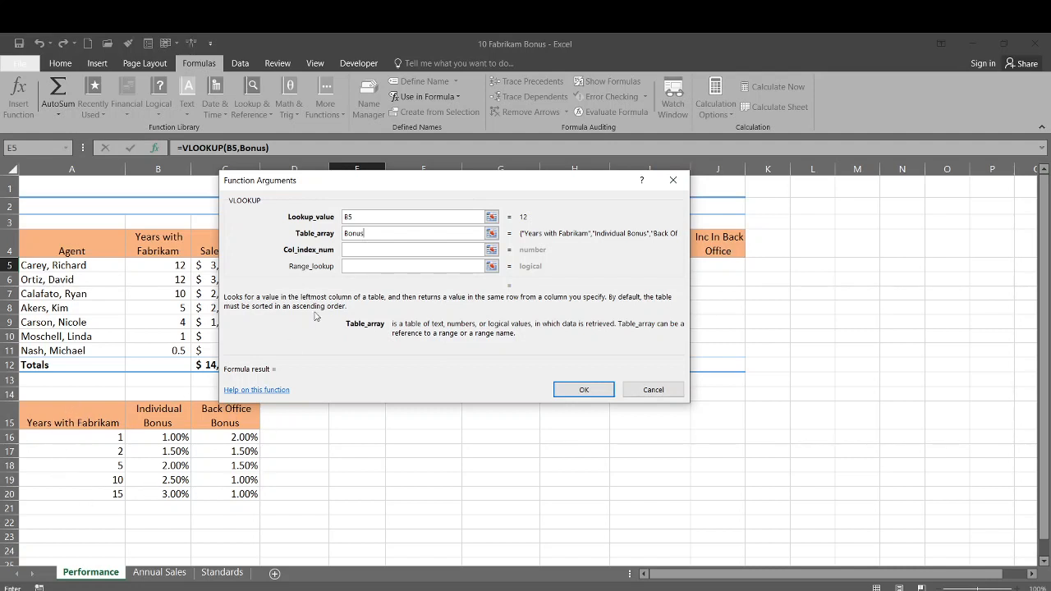
Step: Complete the E5 VLOOKUP with column index 2 and range lookup True, and fill the formula down to E11
left_click(394, 249)
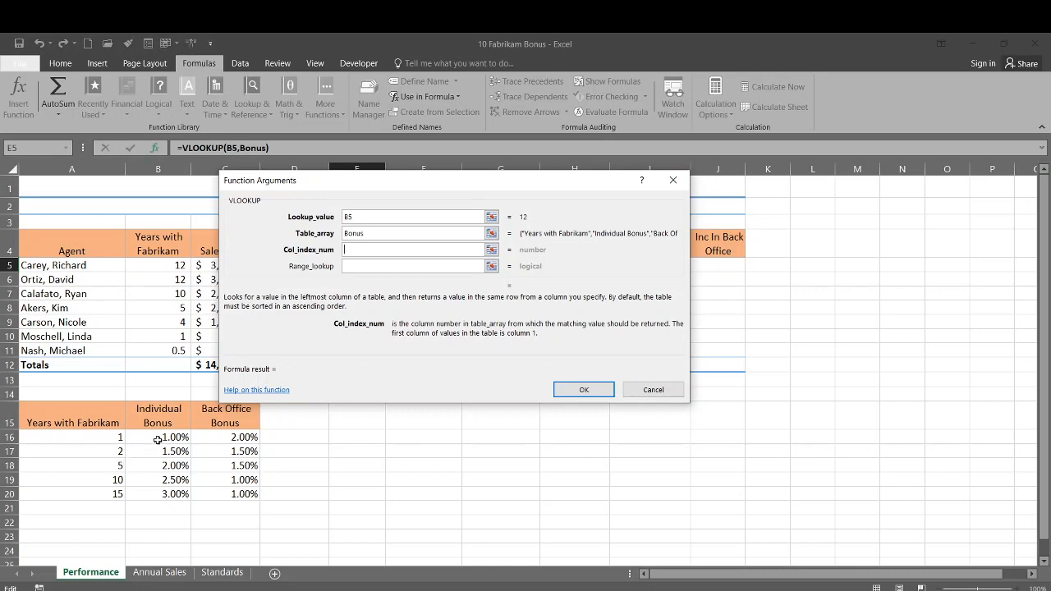
left_click_drag(281, 186, 502, 241)
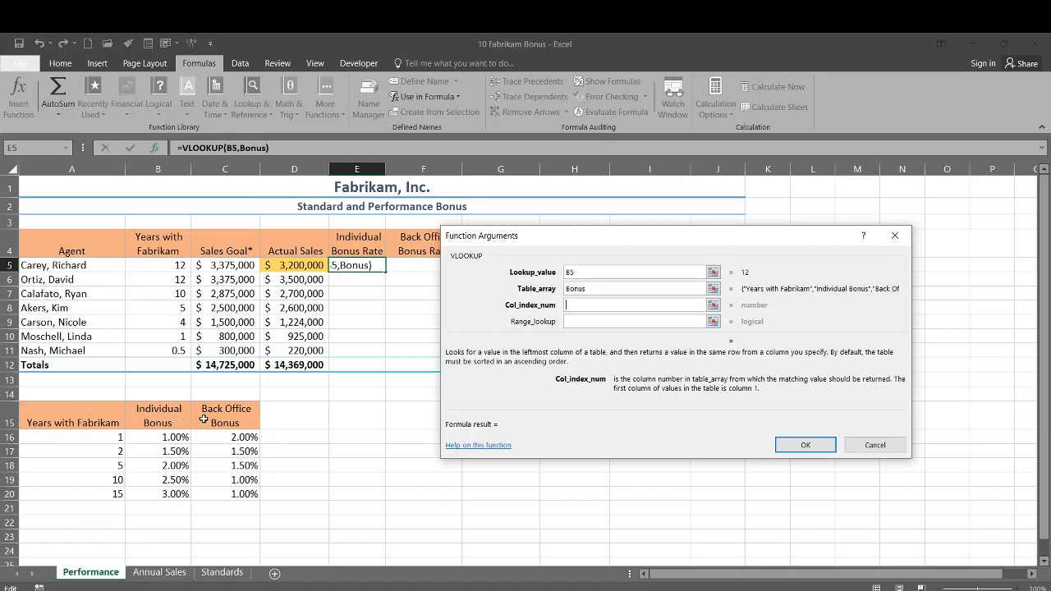
type("2")
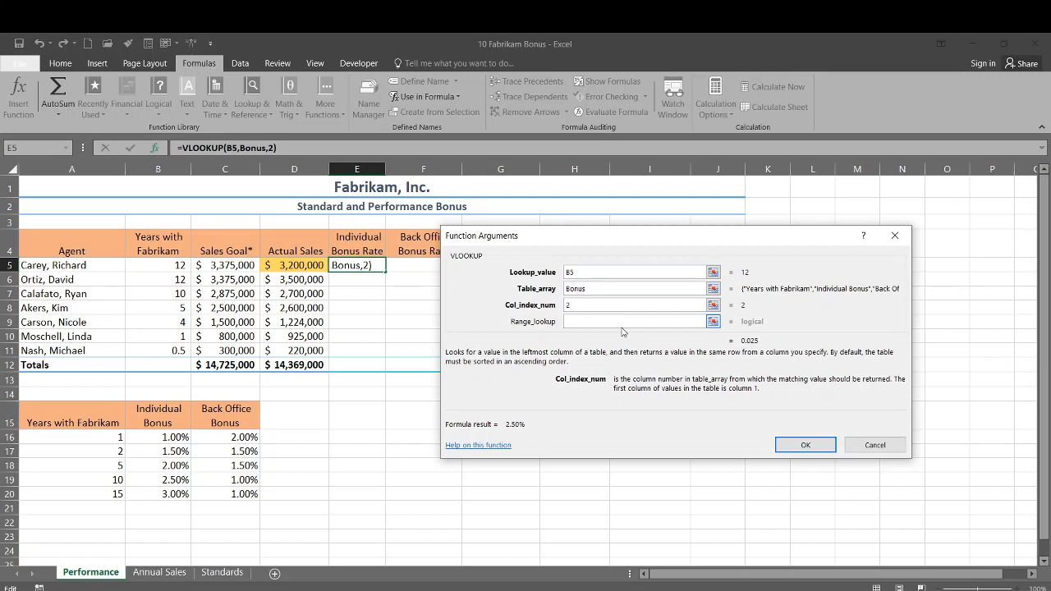
left_click(621, 321)
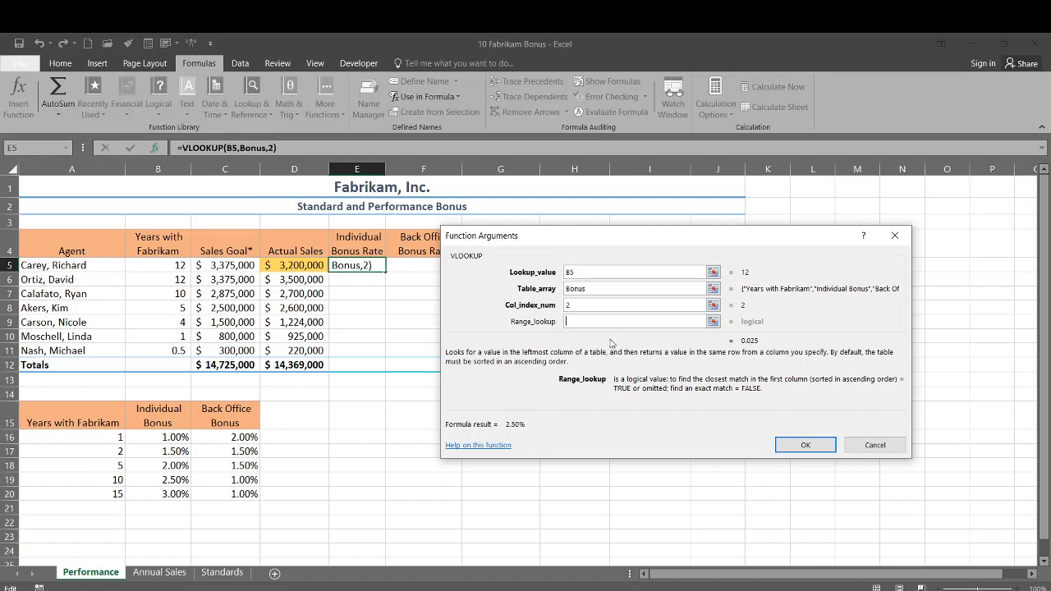
type("True")
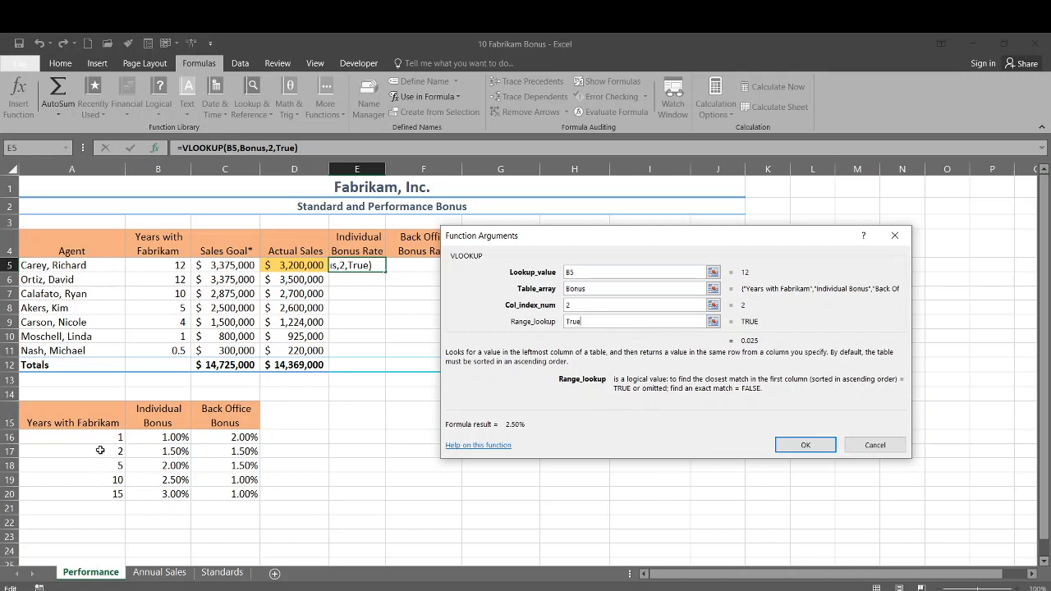
left_click(790, 447)
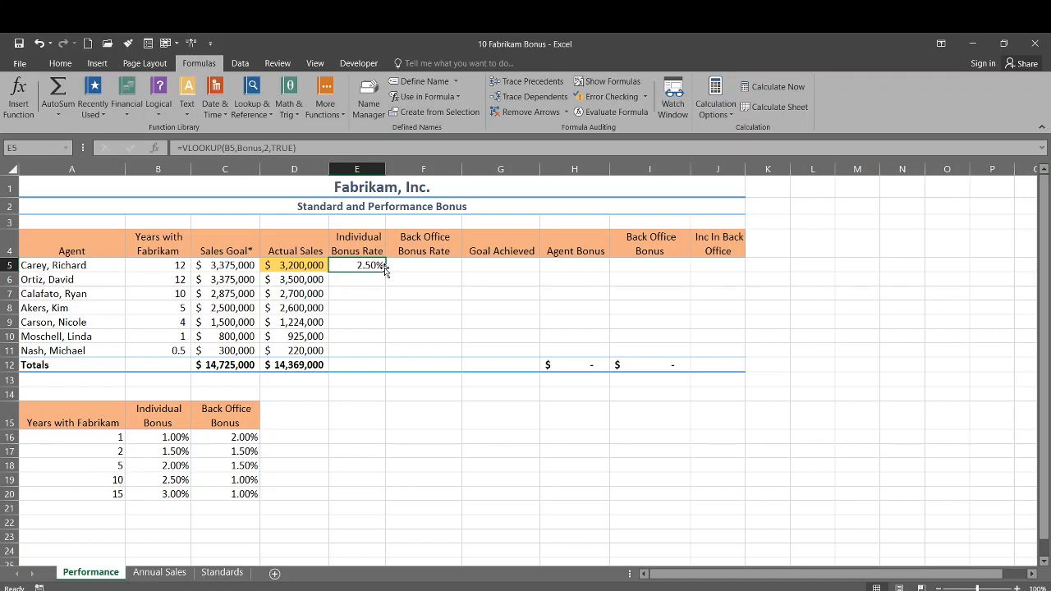
left_click_drag(384, 273, 386, 355)
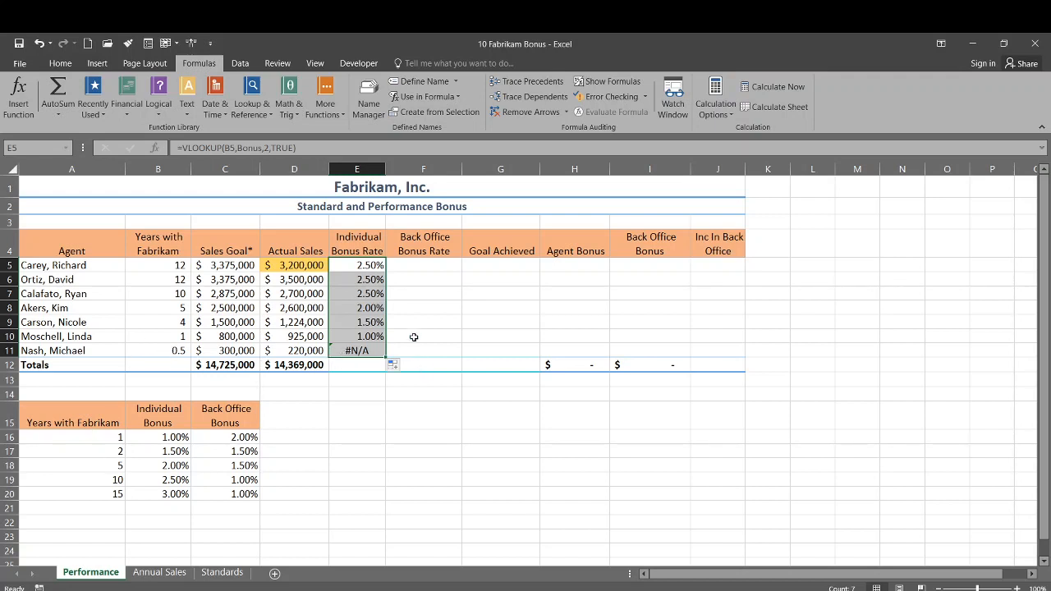
Step: Enter =vlookup(B5,bonus,3,true) in F5 for the back office bonus rate and fill it down to F11
left_click(419, 265)
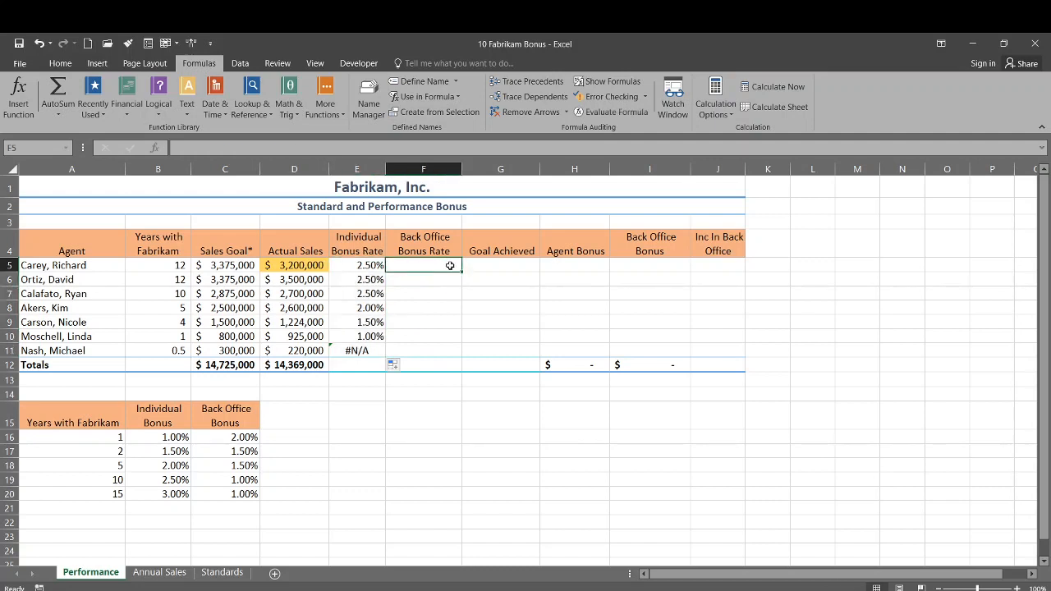
type("=")
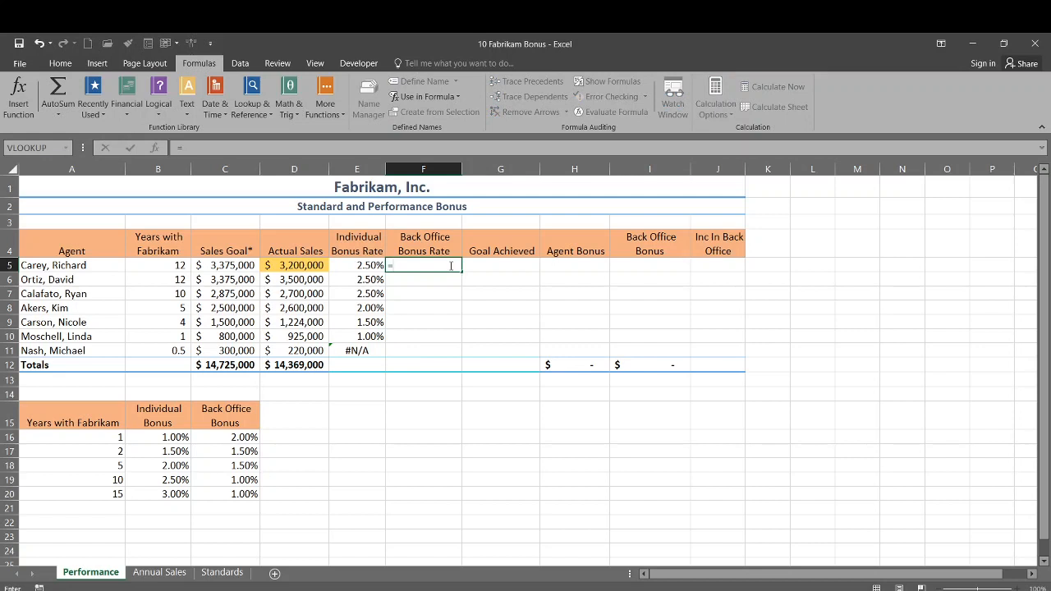
type("vlookup")
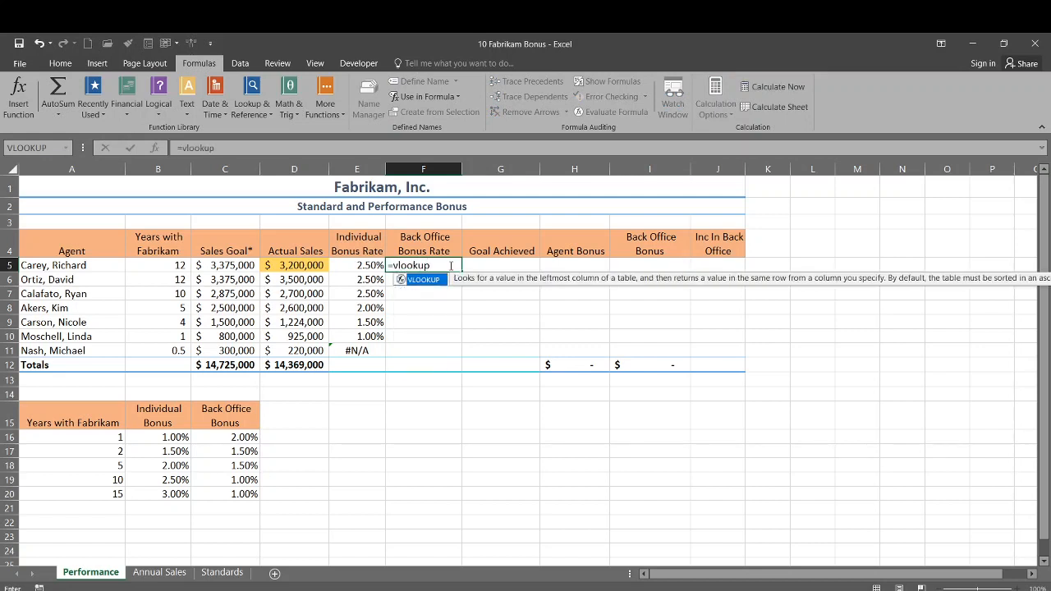
type("(")
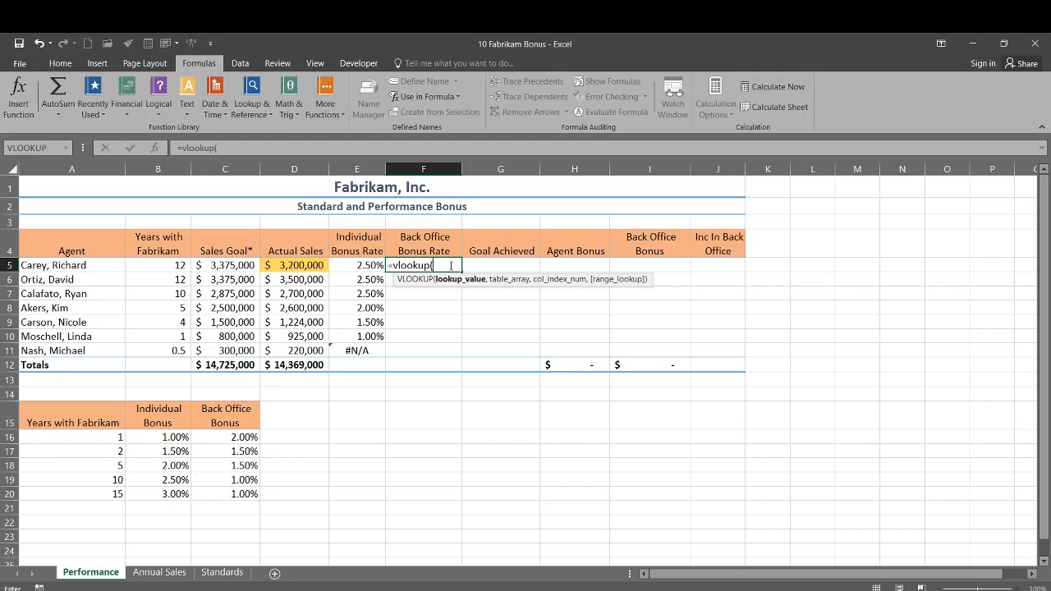
left_click(158, 265)
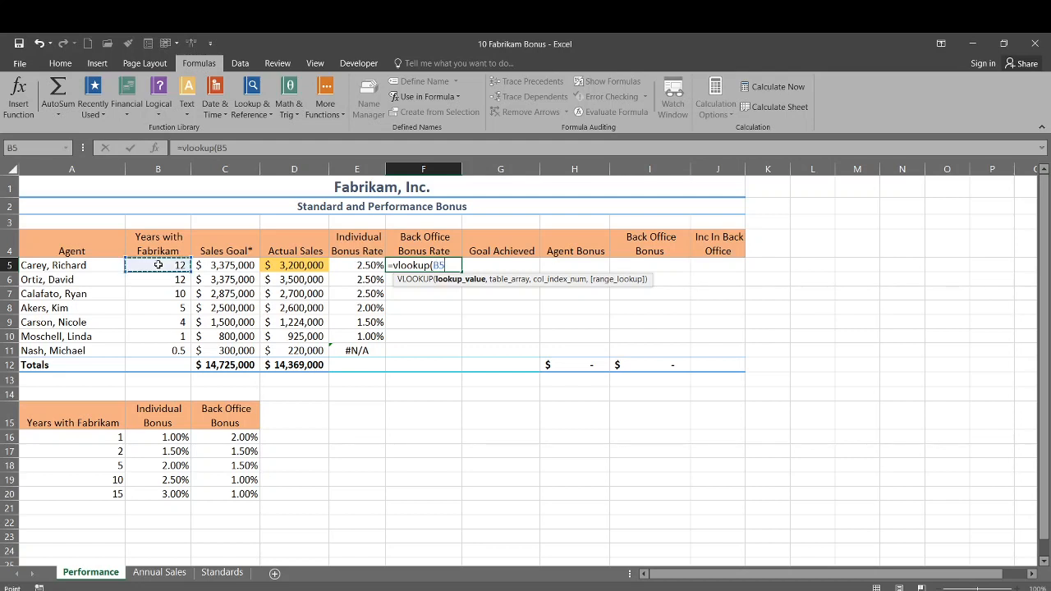
type(",")
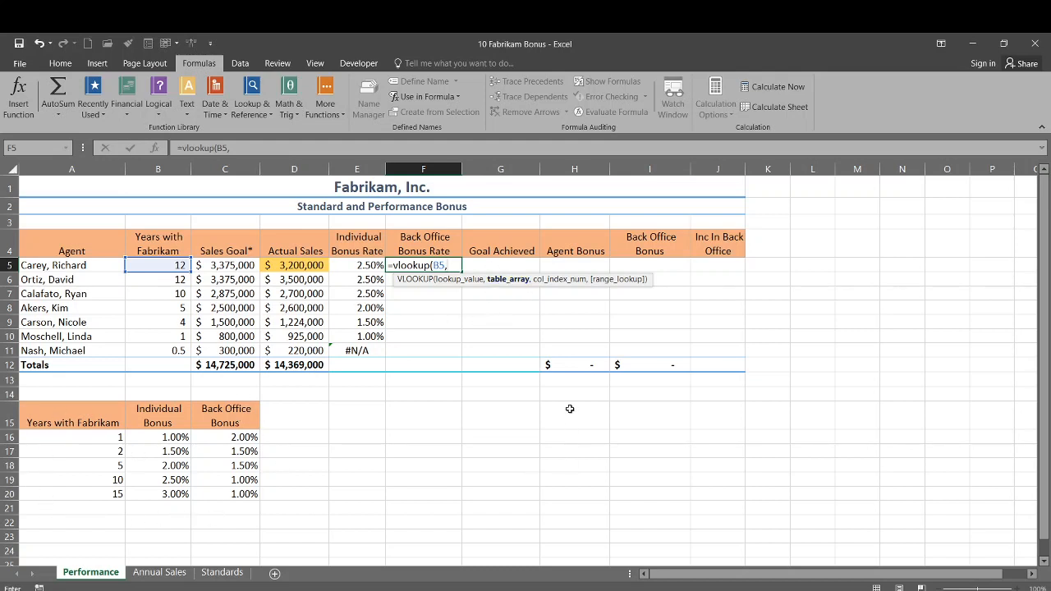
type("bonus")
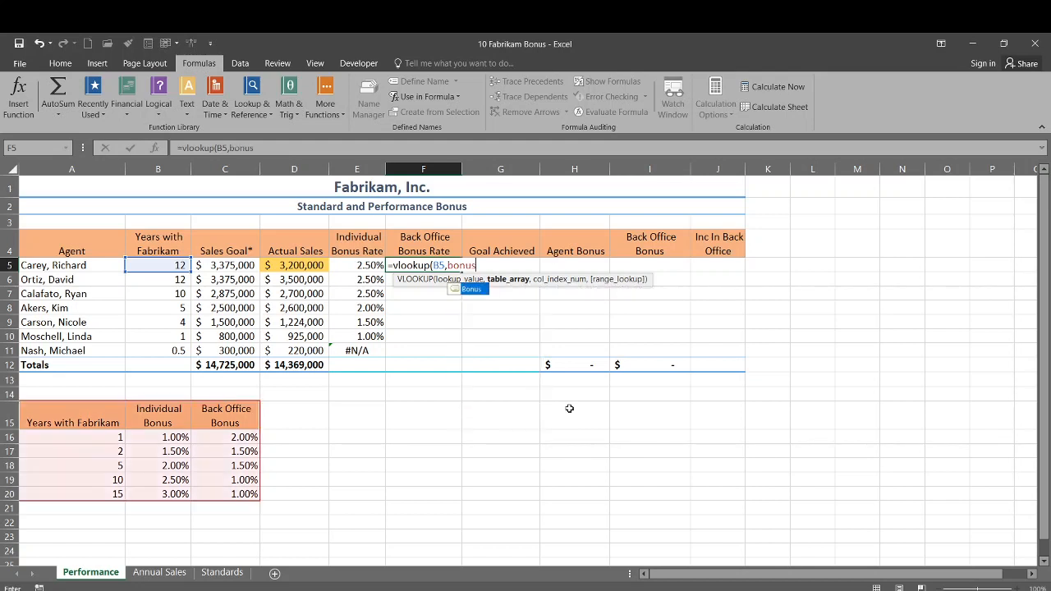
type(",3")
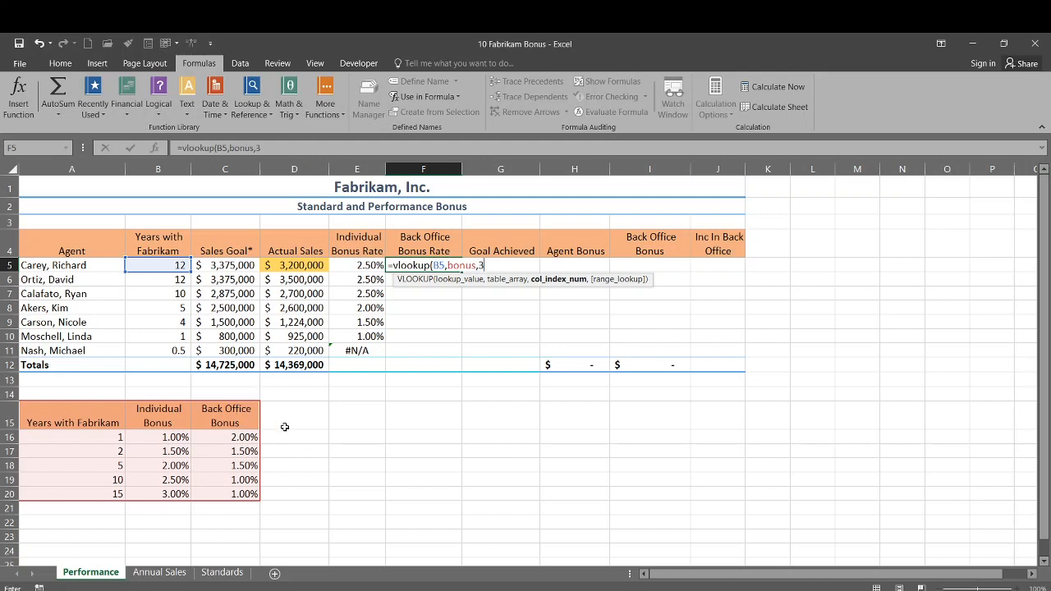
type(",true")
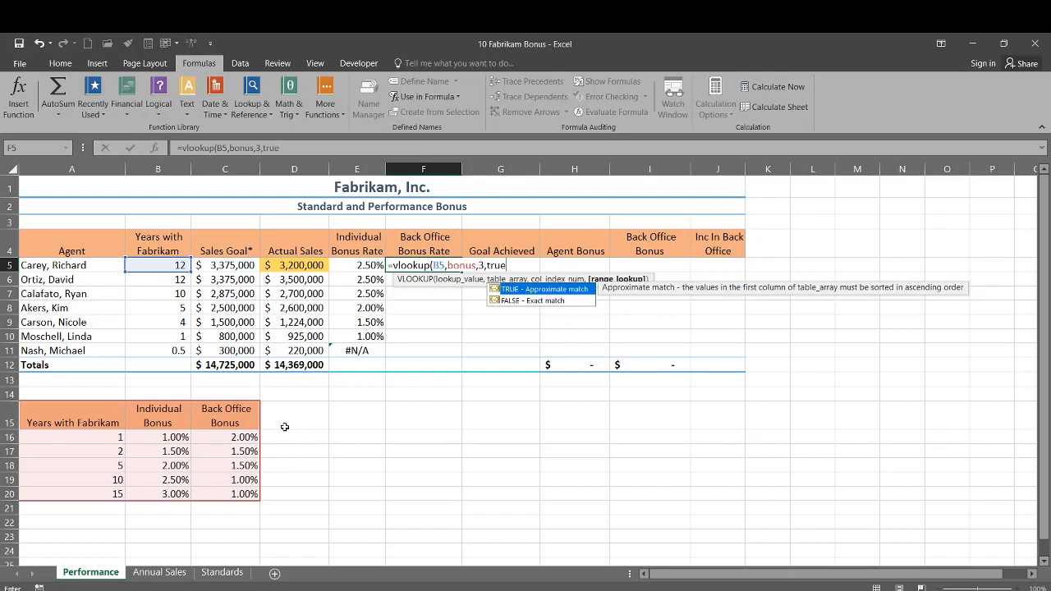
type(")")
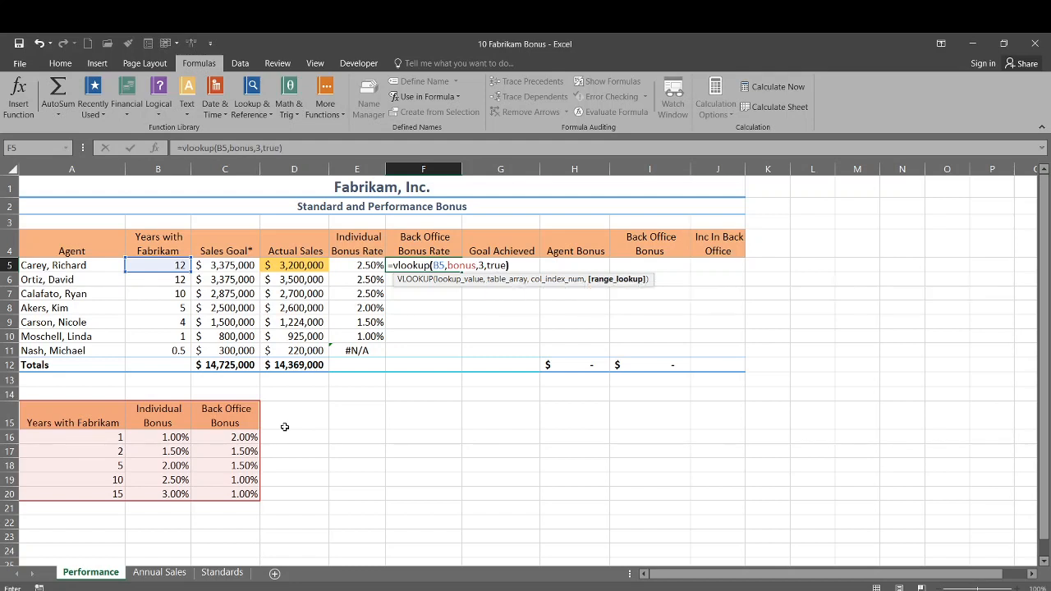
key("Return")
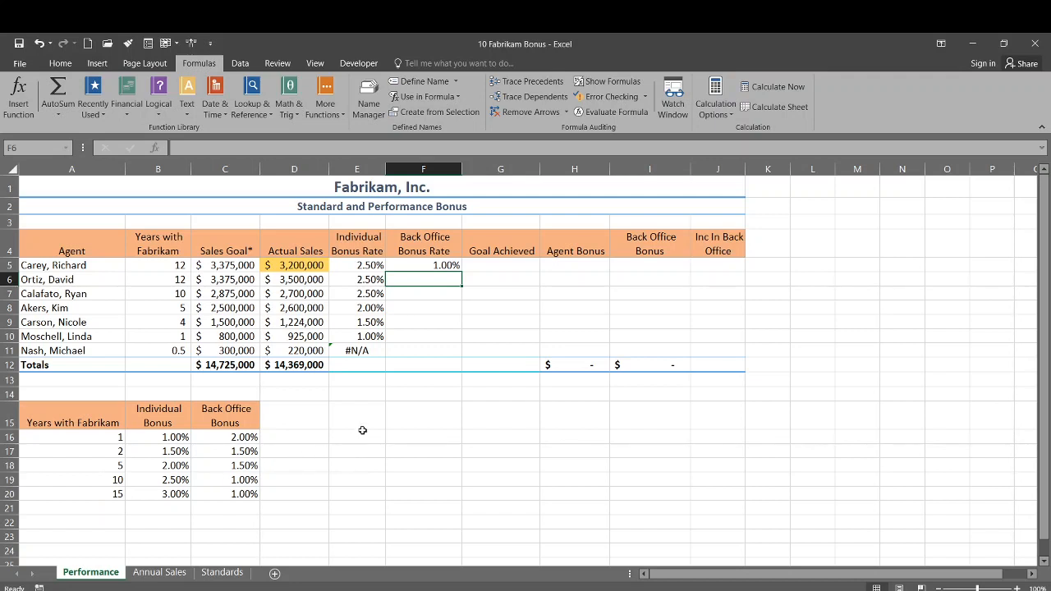
left_click(445, 265)
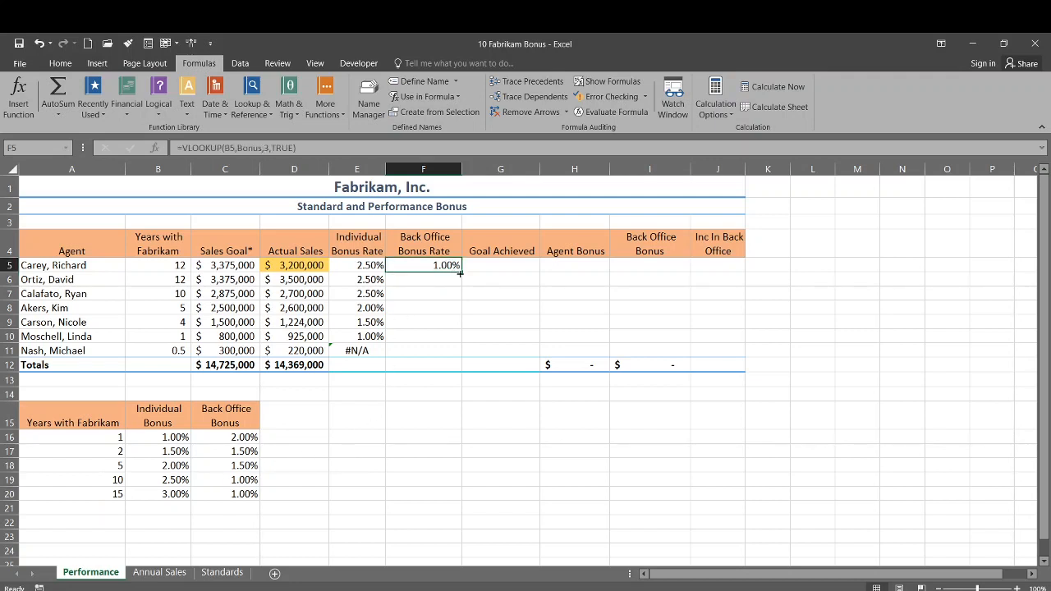
left_click_drag(461, 274, 461, 362)
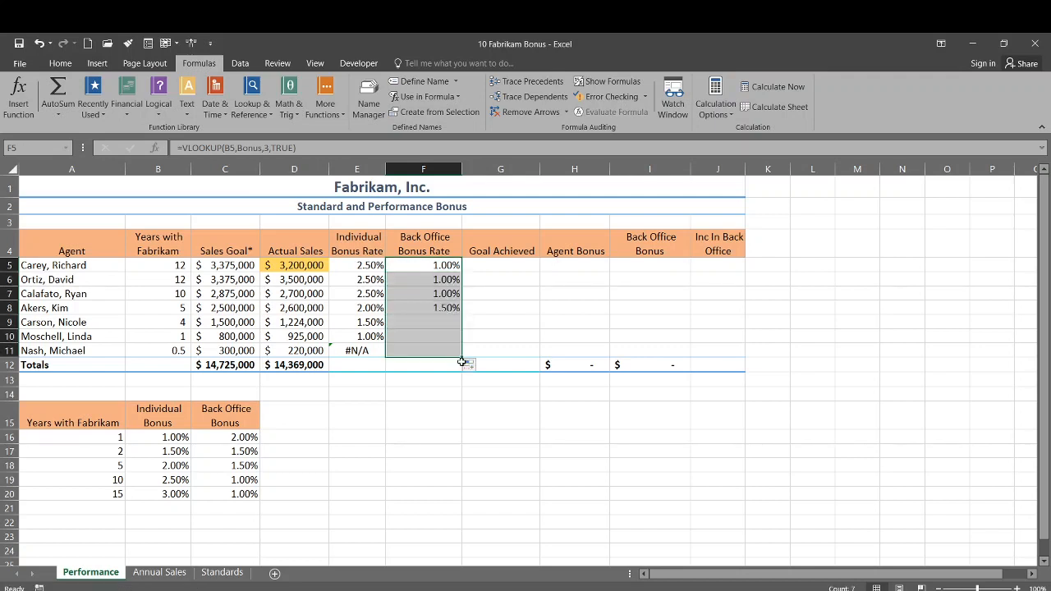